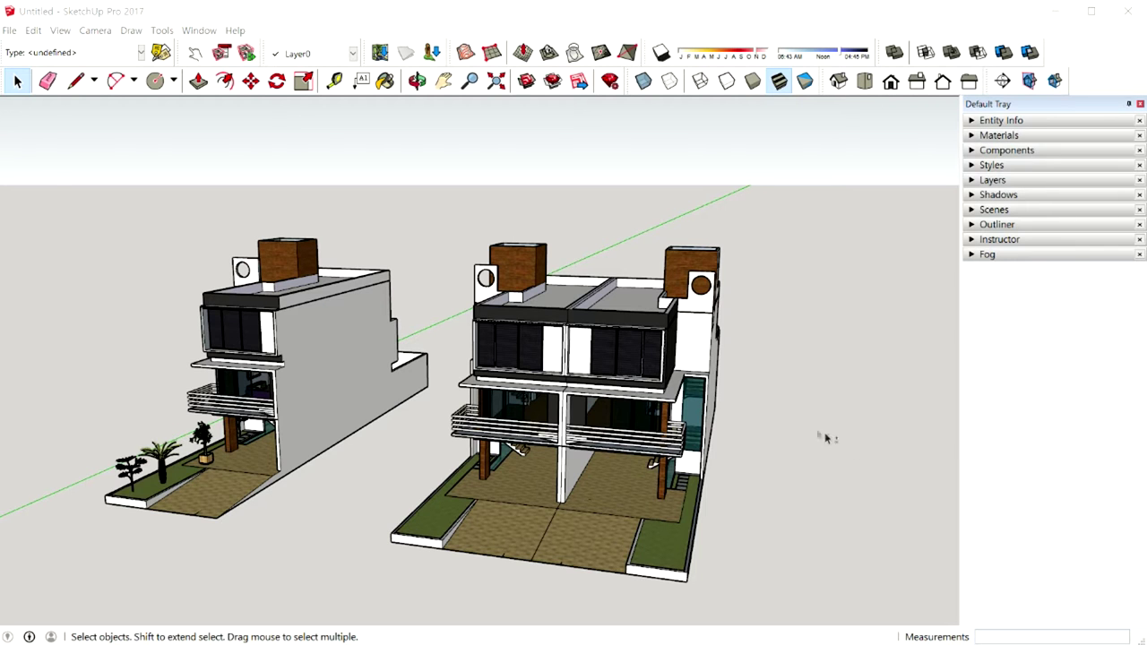
- Orbit the view slightly around the two townhouses
middle_click_drag(830, 440, 889, 428)
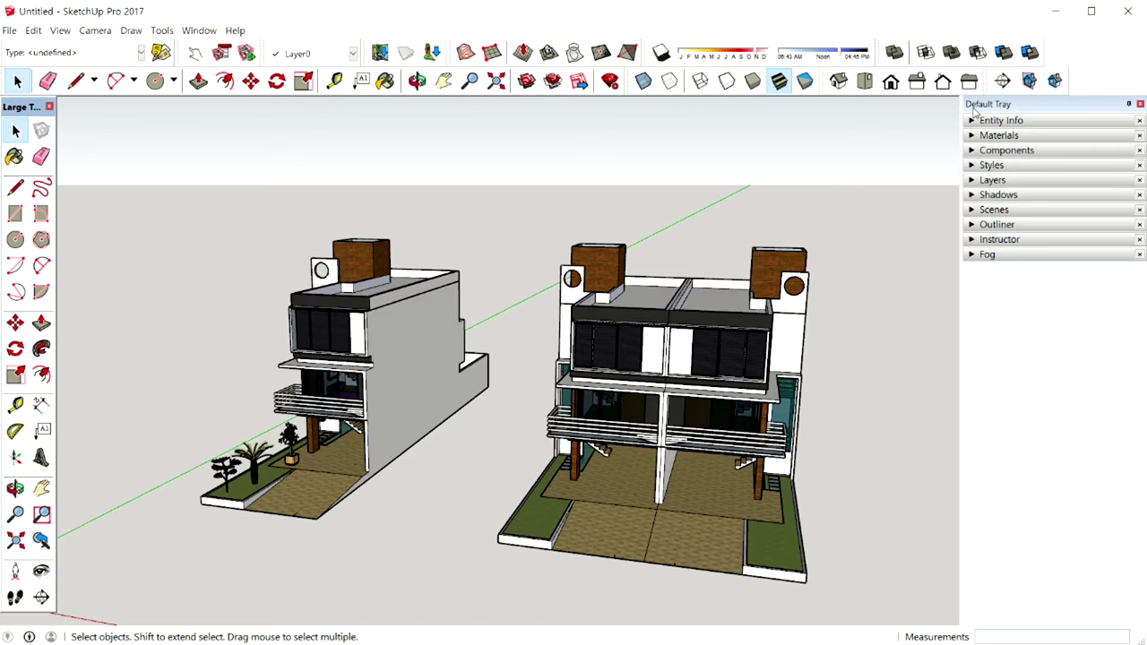
- Check via Manage Trays that the Default Tray includes Fog, then expand the Fog panel
right_click(1026, 111)
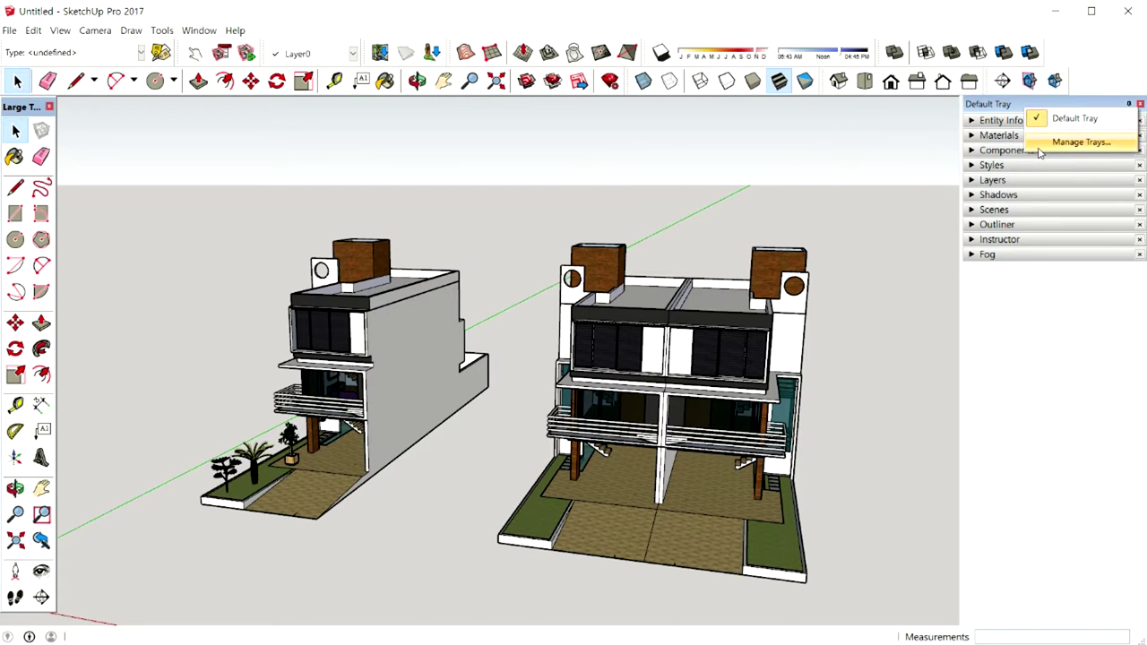
left_click(1040, 147)
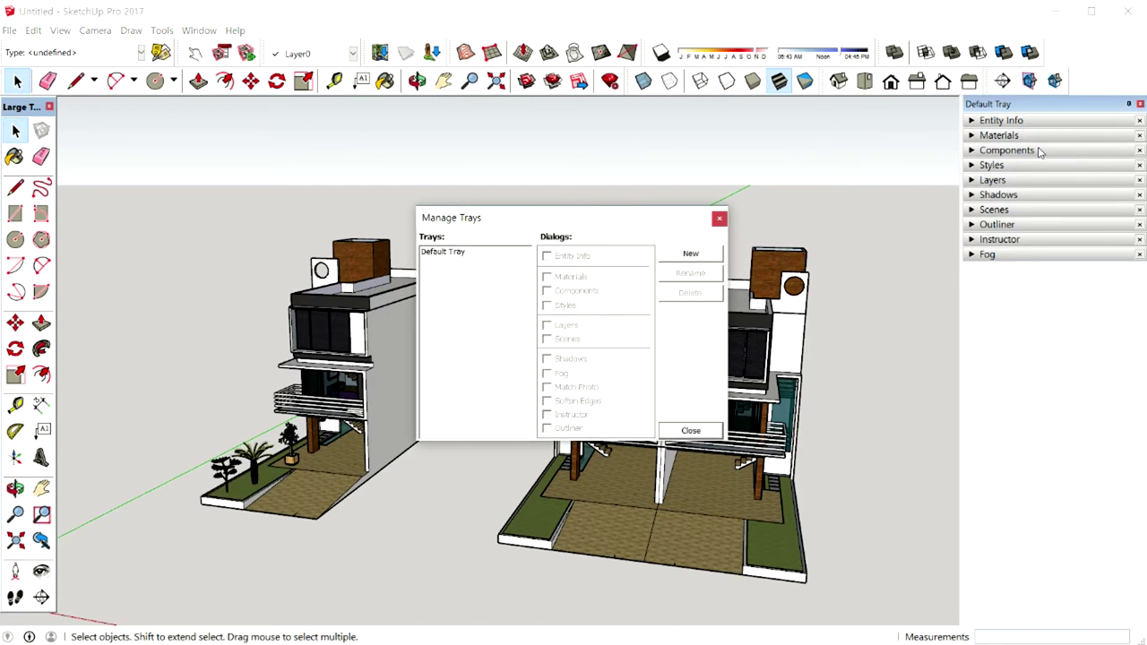
left_click(476, 253)
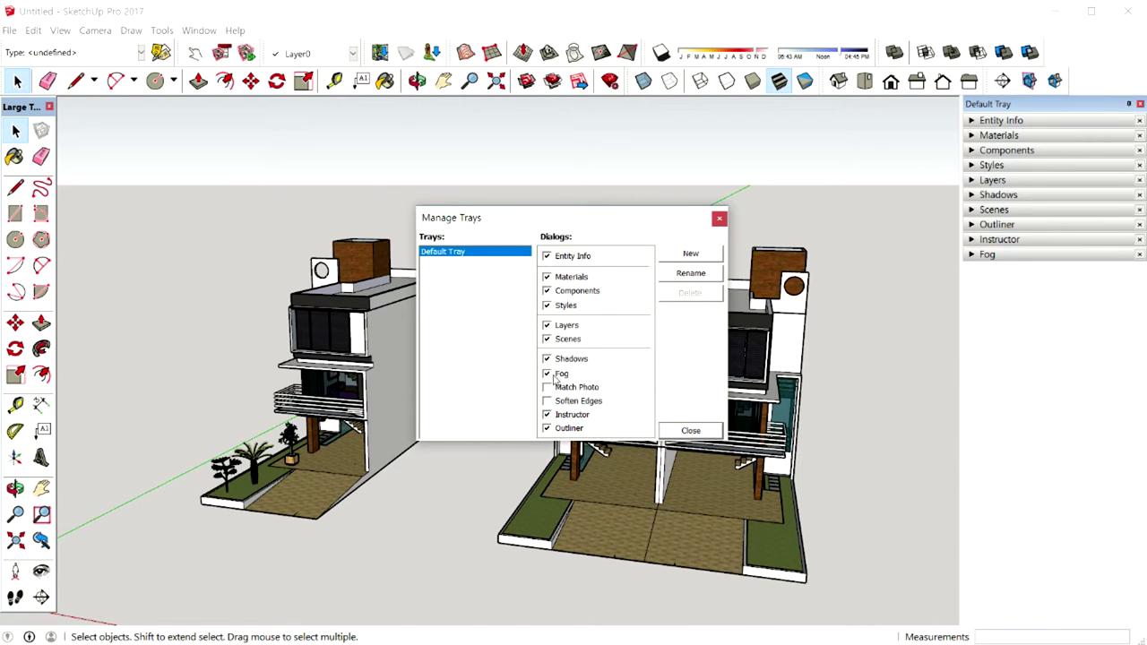
left_click(688, 431)
left_click(987, 256)
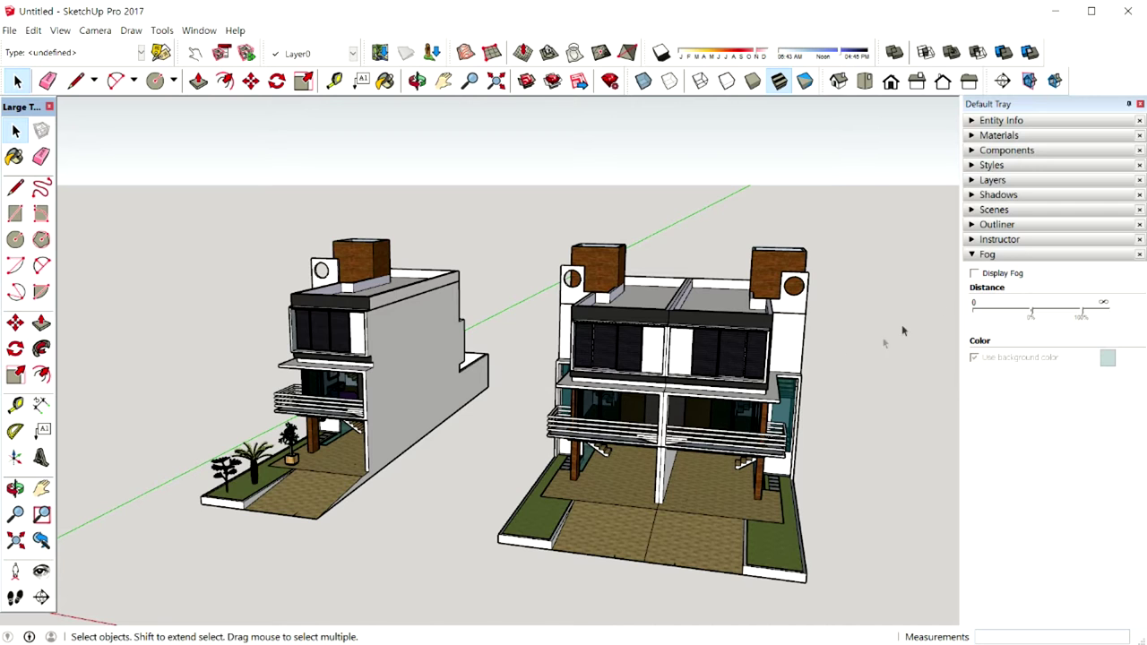
- Turn on Display Fog and orbit to a frontal view of both houses
left_click(974, 273)
left_click(975, 273)
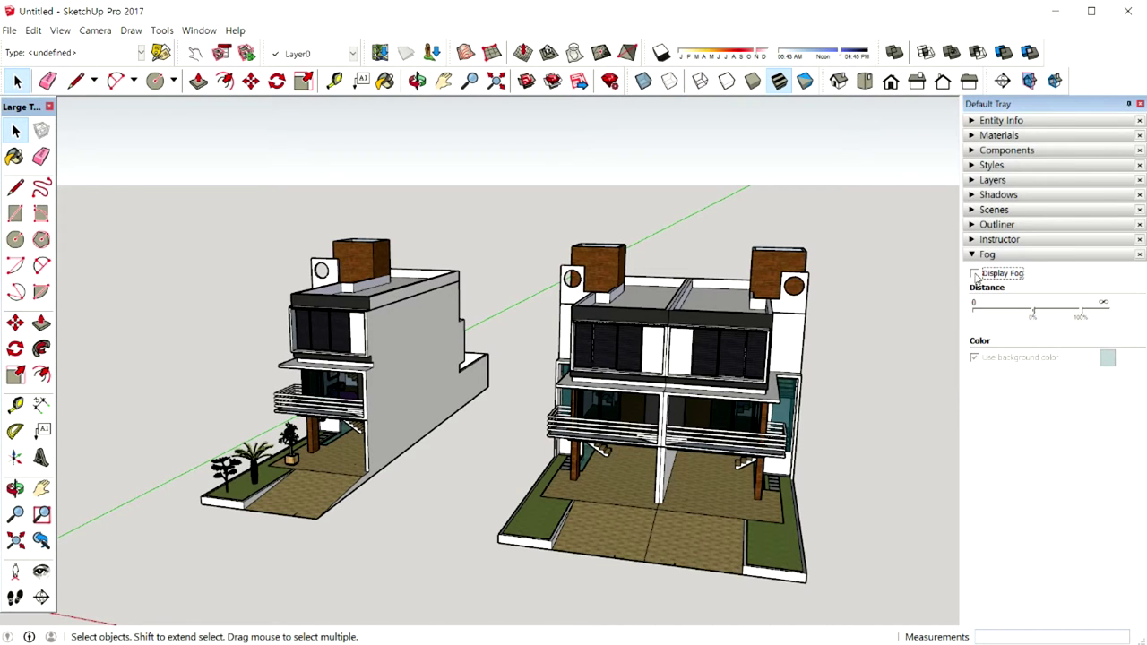
middle_click_drag(757, 336, 881, 308)
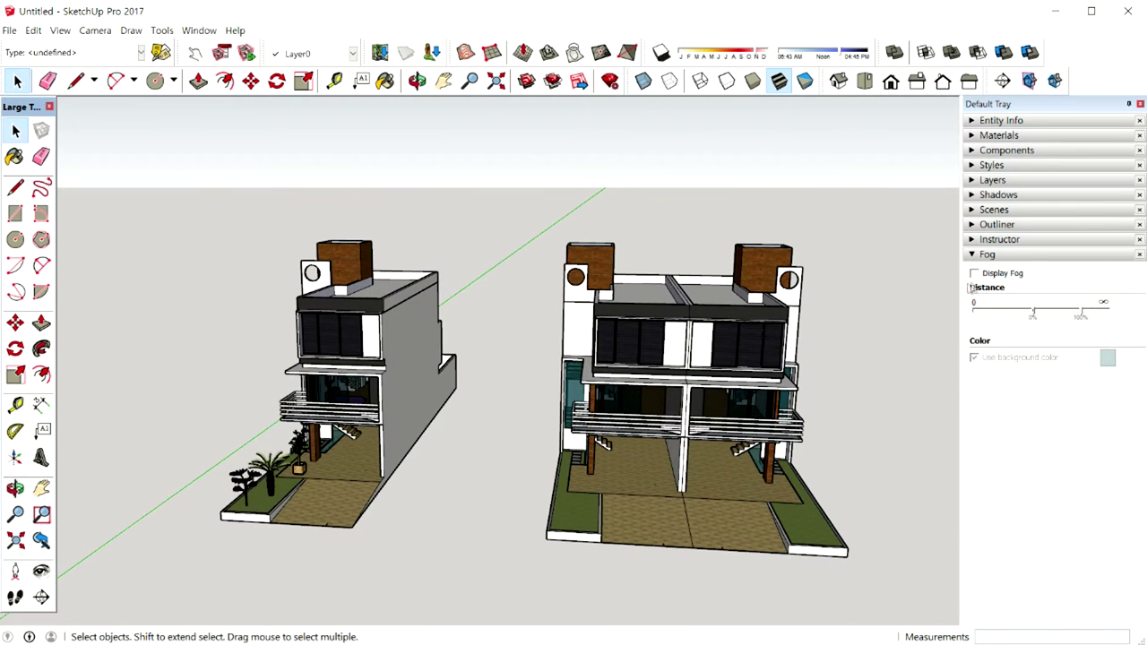
left_click(974, 275)
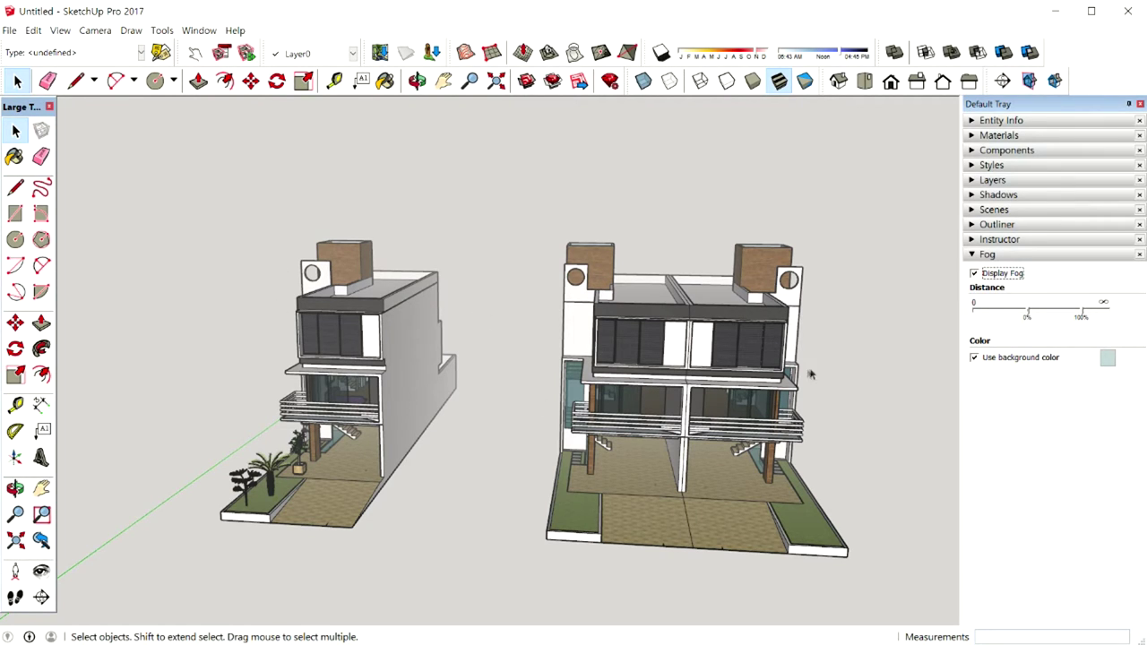
mouse_move(809, 382)
middle_mouse_down()
mouse_move(635, 380)
mouse_move(856, 430)
middle_mouse_up()
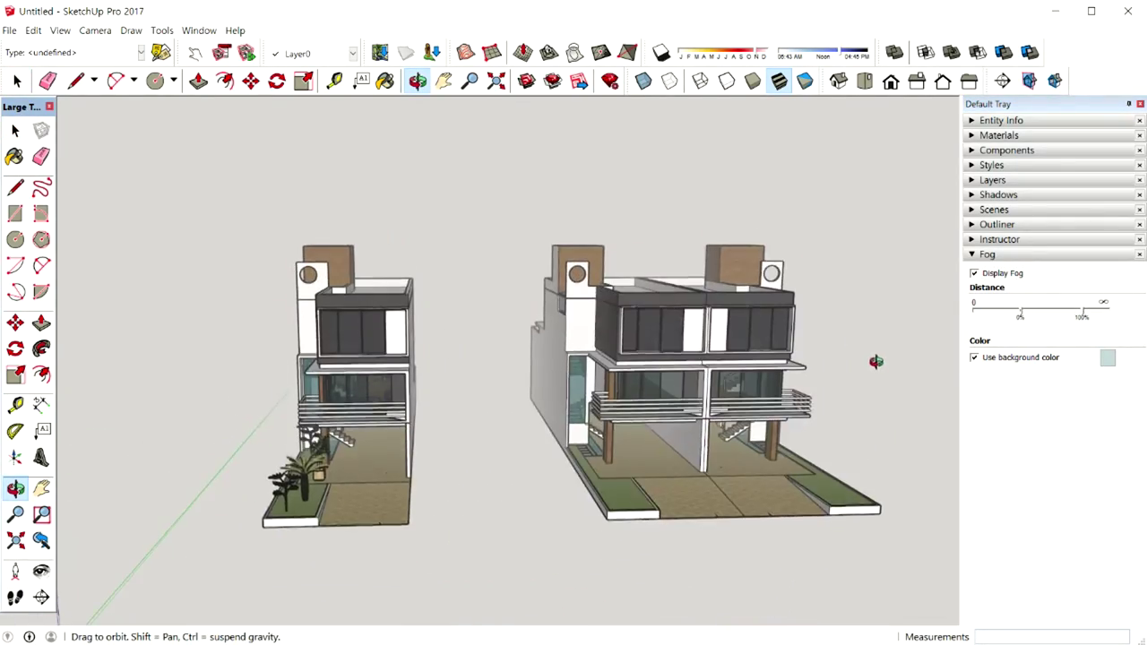
middle_click_drag(856, 430, 657, 381)
scroll(657, 381, "up", 3)
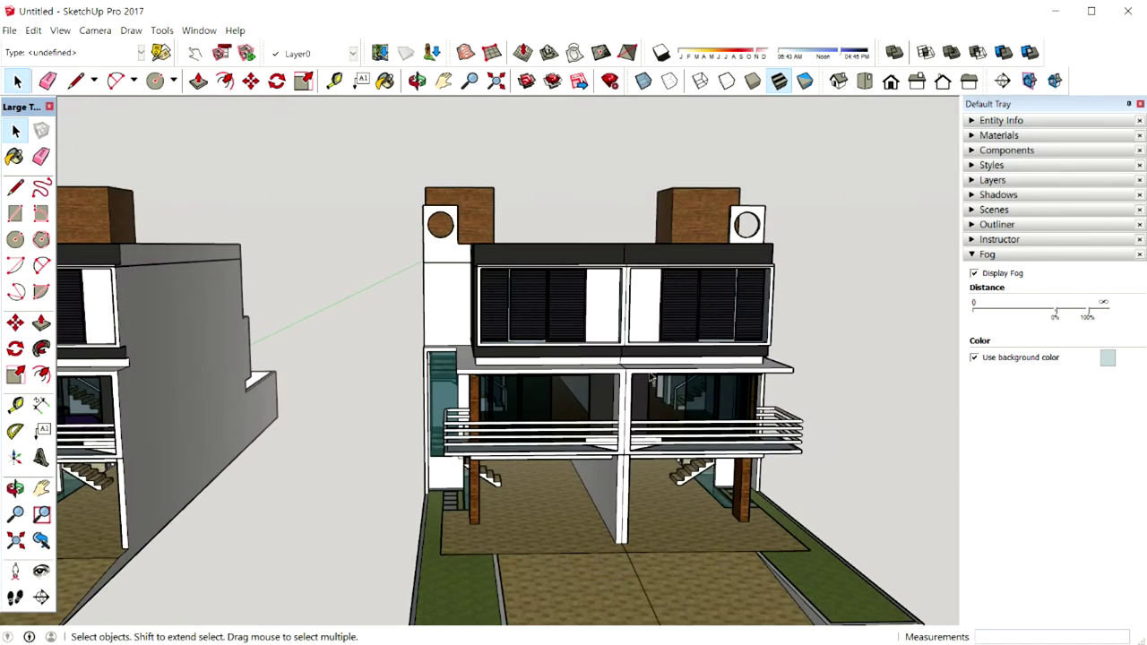
scroll(652, 379, "down", 3)
scroll(650, 376, "down", 1)
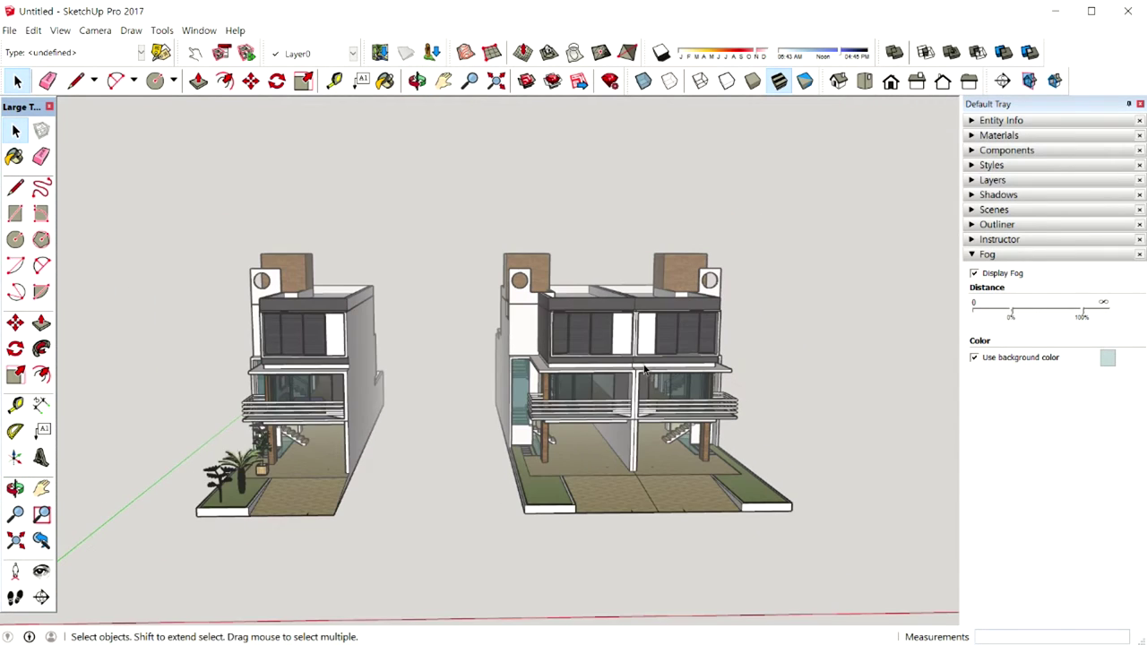
scroll(644, 358, "down", 1)
middle_click_drag(726, 375, 663, 383)
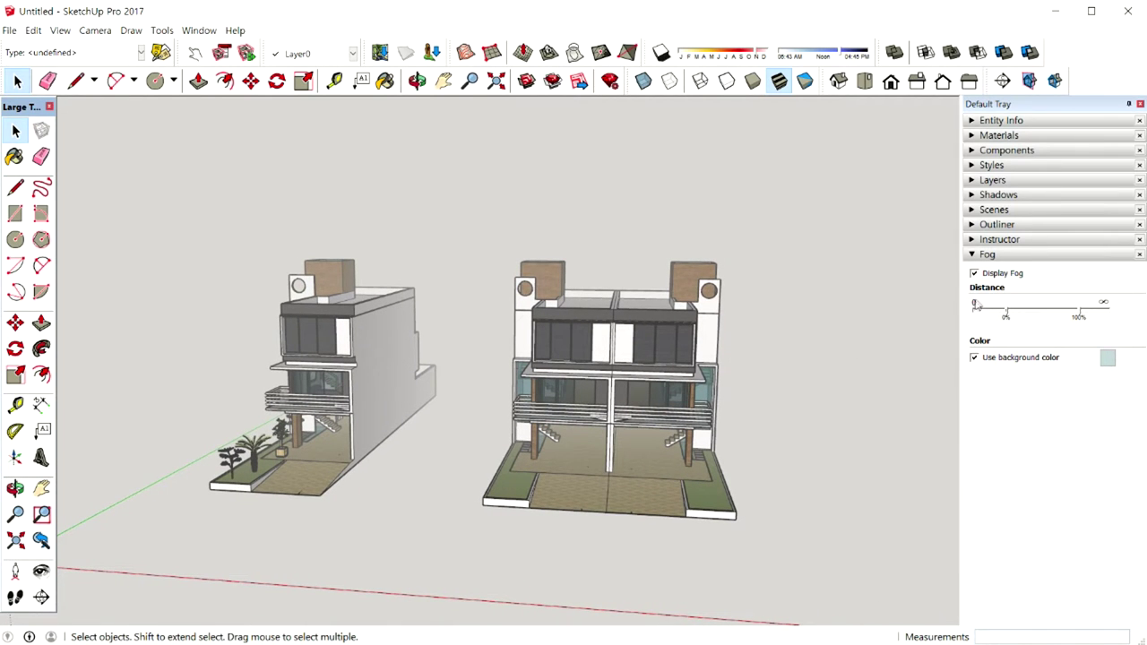
- Set the fog start distance handle to 0%
left_click_drag(1002, 312, 1008, 314)
scroll(692, 372, "up", 1)
scroll(692, 372, "up", 3)
scroll(692, 371, "down", 4)
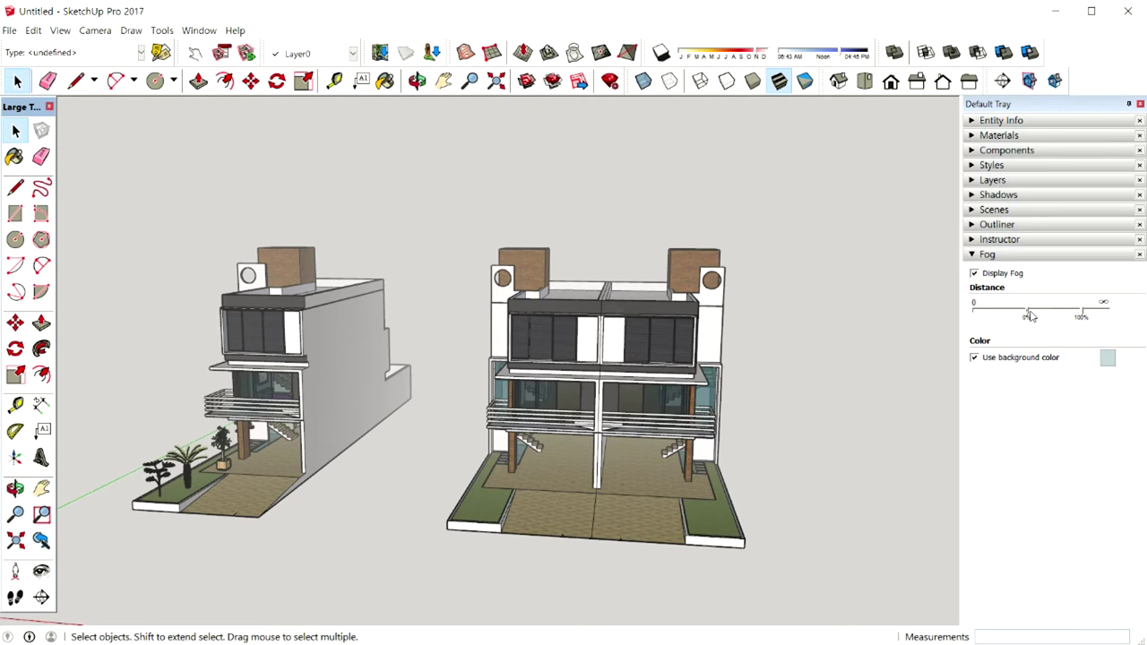
- Adjust the fog start handle and the 100% full-fog distance handle
mouse_move(1041, 312)
left_mouse_down()
mouse_move(1017, 316)
mouse_move(1045, 318)
left_mouse_up()
middle_click_drag(741, 400, 756, 397)
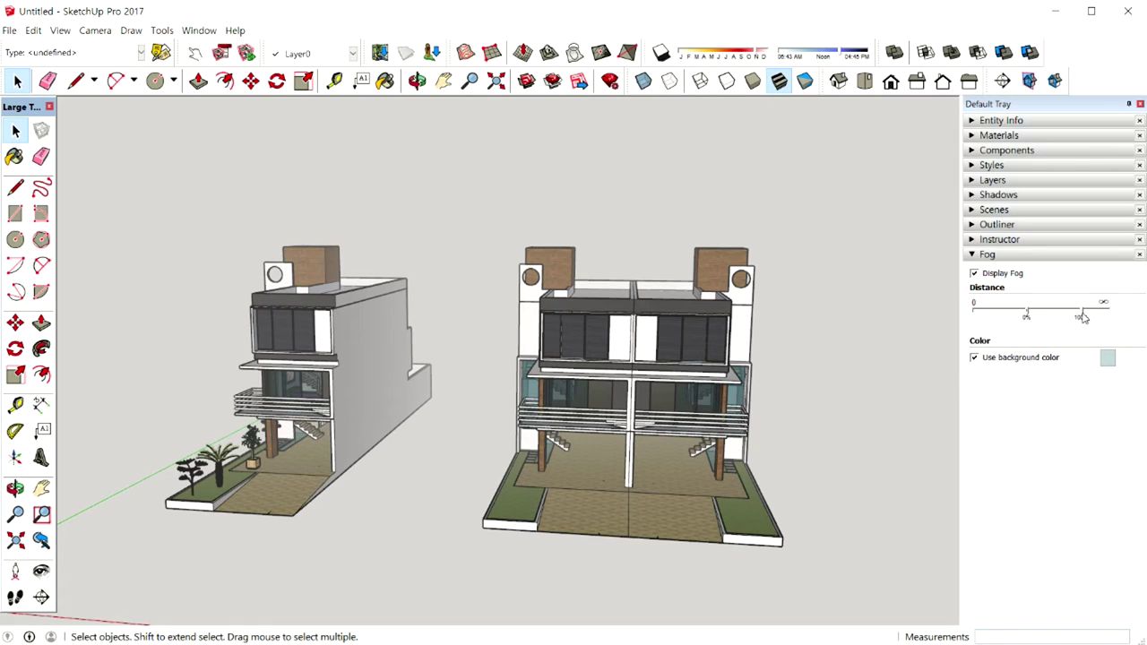
left_click(1083, 316)
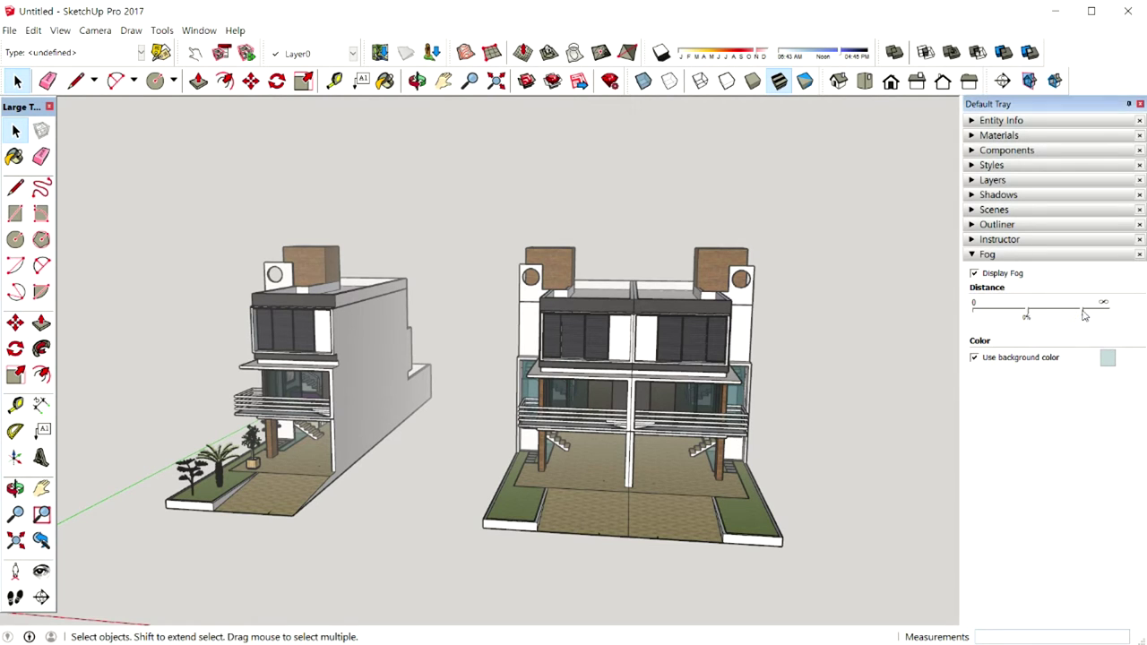
mouse_move(1083, 316)
left_mouse_down()
mouse_move(1051, 320)
mouse_move(1085, 318)
left_mouse_up()
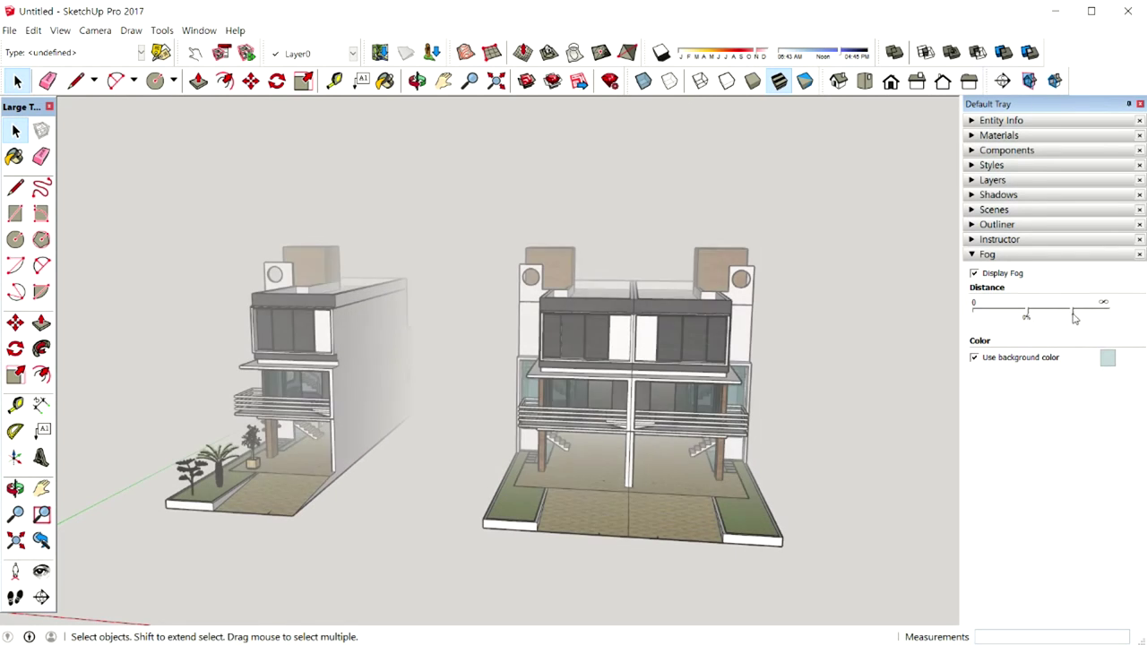
mouse_move(1083, 317)
left_mouse_down()
mouse_move(1111, 315)
mouse_move(1074, 320)
left_mouse_up()
- Move the fog start closer, then farther, and view both houses at an angle
left_click_drag(1029, 316, 992, 316)
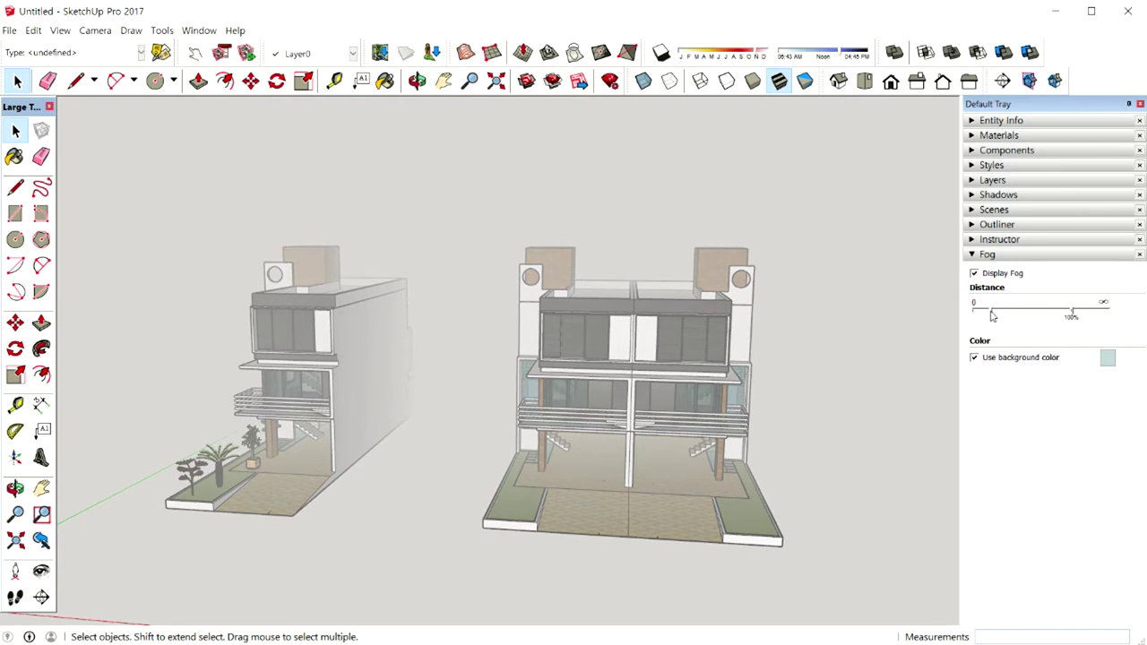
left_click_drag(975, 316, 1041, 319)
middle_click_drag(830, 405, 719, 408)
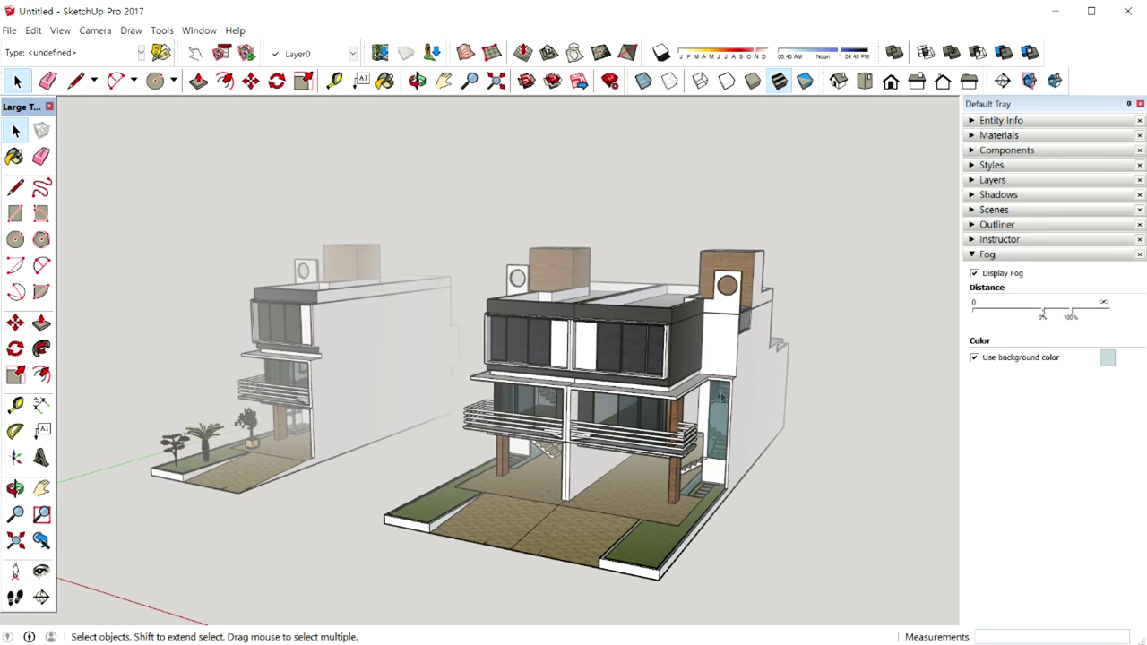
scroll(659, 426, "up", 3)
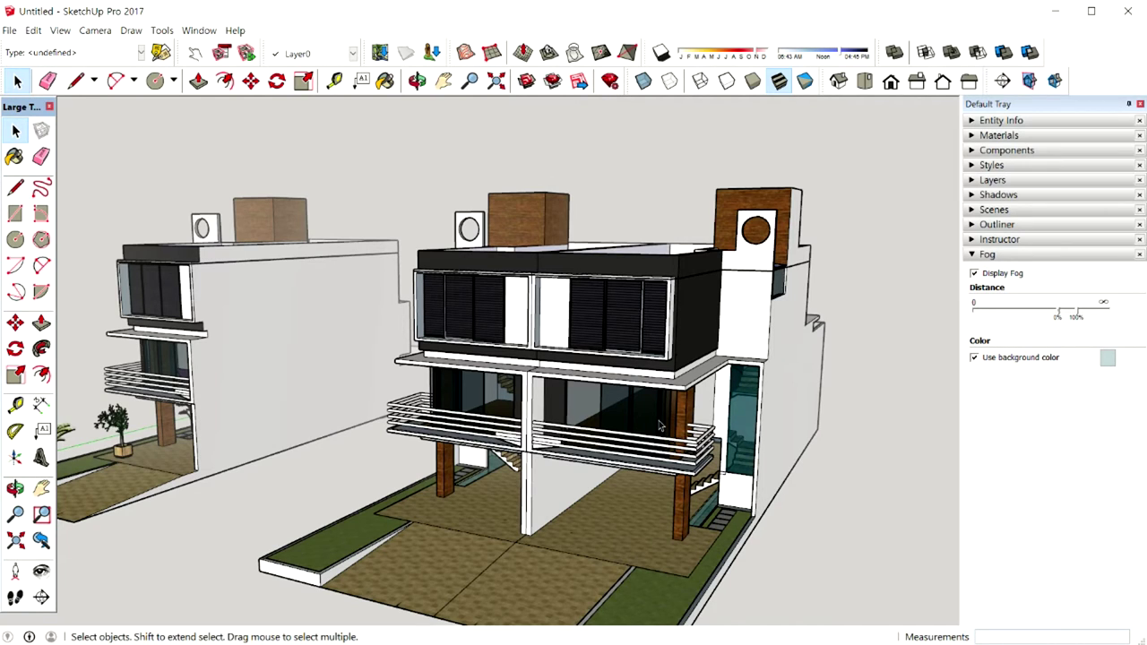
scroll(652, 397, "up", 2)
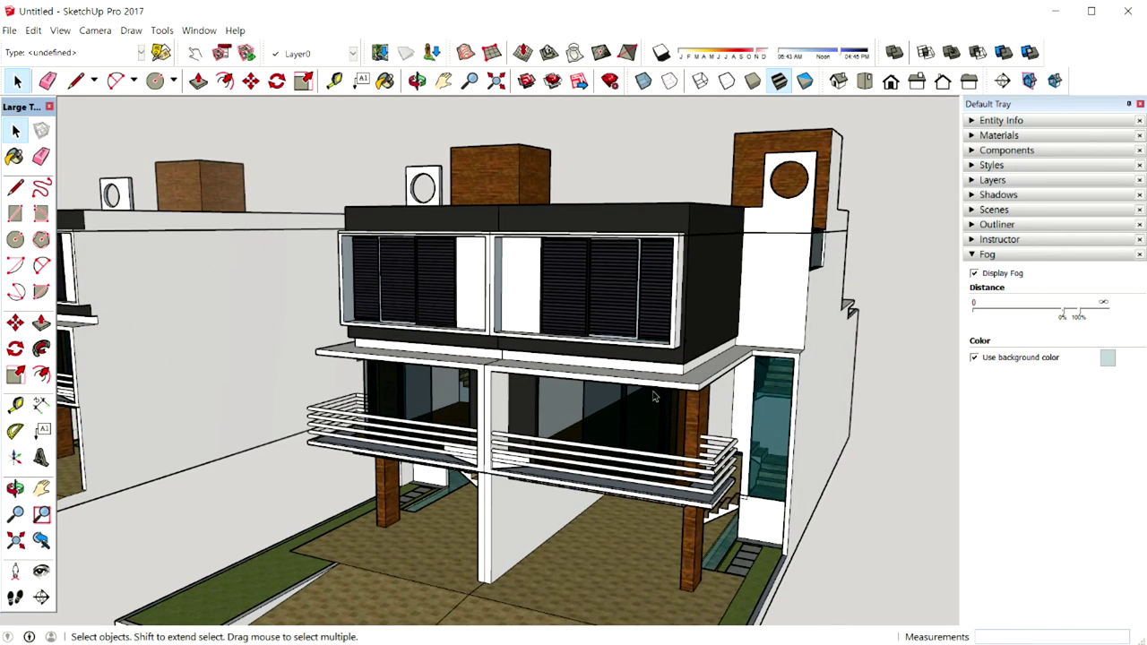
scroll(653, 398, "down", 3)
scroll(653, 397, "down", 6)
scroll(654, 397, "down", 2)
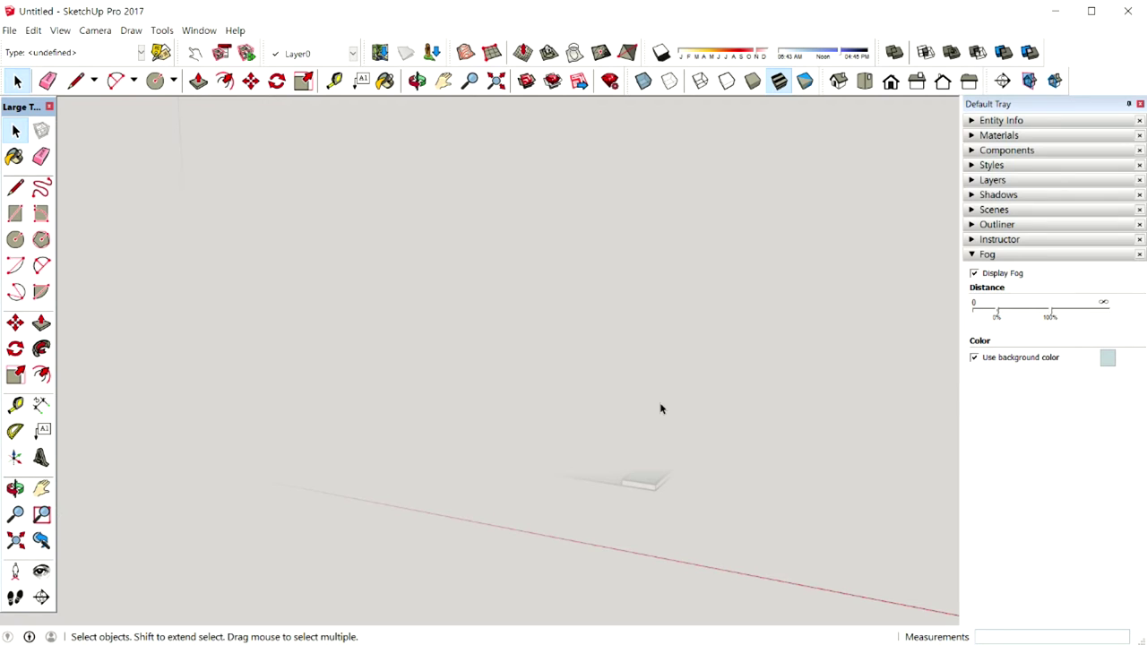
scroll(670, 410, "up", 5)
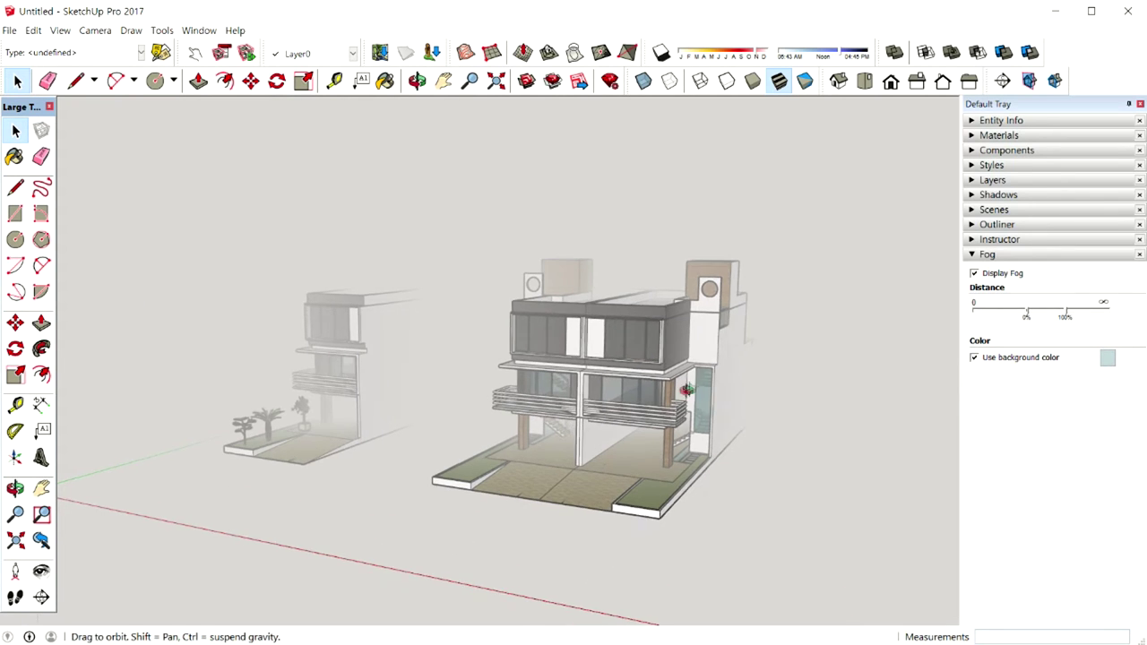
scroll(672, 408, "up", 5)
mouse_move(701, 388)
middle_mouse_down()
mouse_move(761, 389)
mouse_move(669, 391)
middle_mouse_up()
key("space")
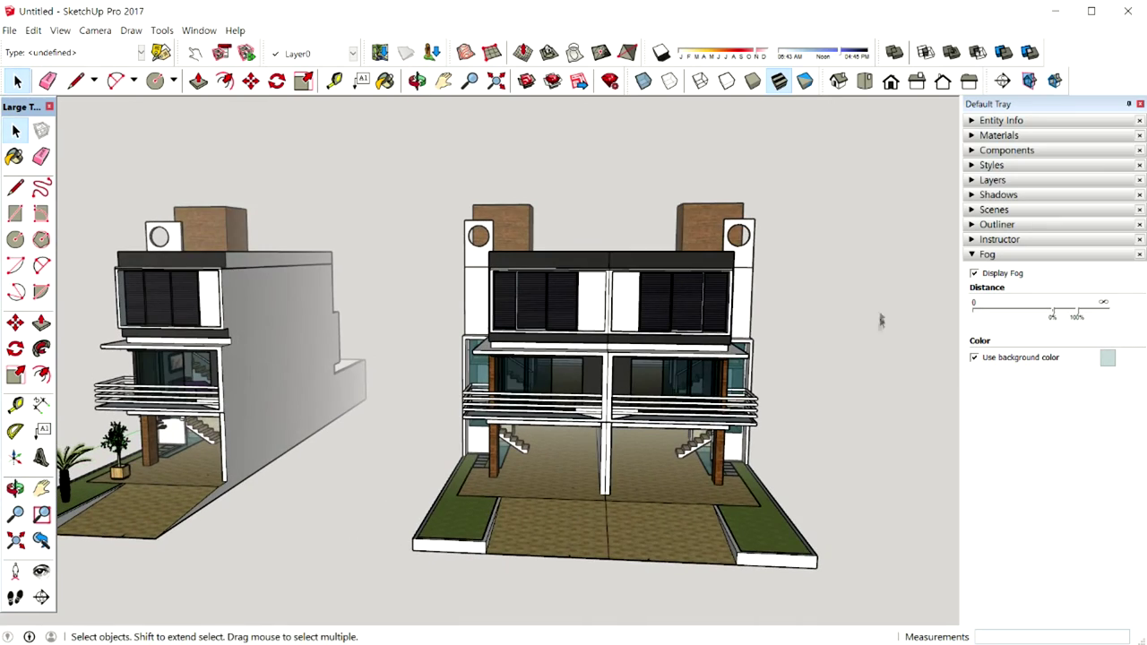
mouse_move(763, 389)
middle_mouse_down()
mouse_move(625, 481)
mouse_move(725, 425)
middle_mouse_up()
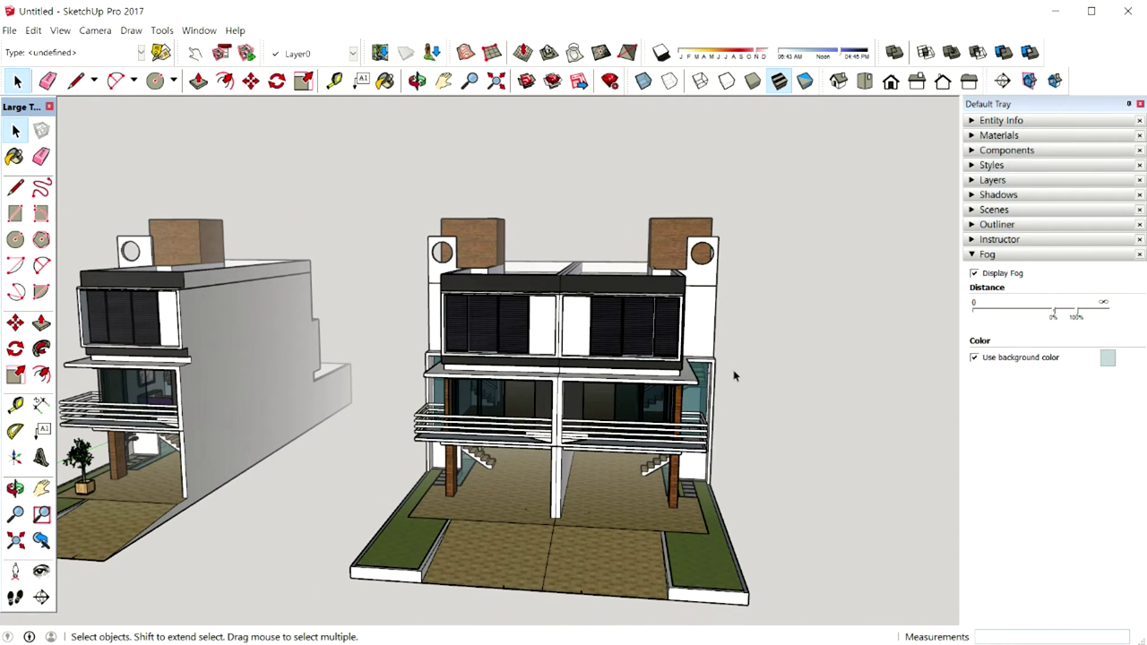
mouse_move(835, 363)
middle_mouse_down()
mouse_move(780, 362)
mouse_move(830, 374)
middle_mouse_up()
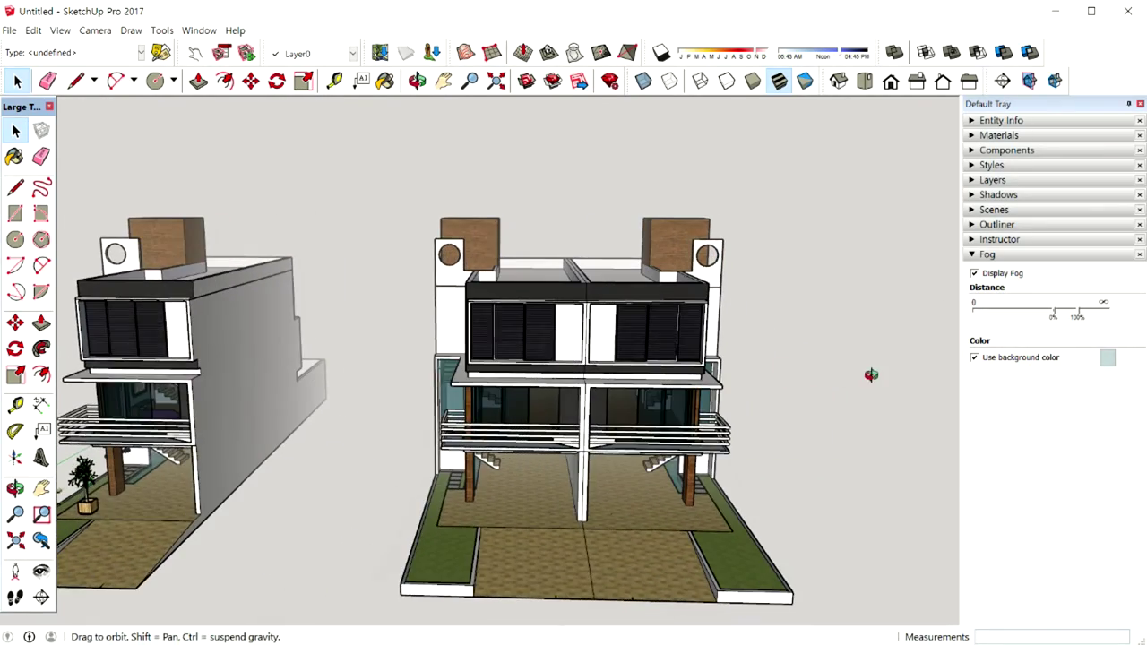
scroll(676, 384, "up", 2)
scroll(677, 384, "up", 2)
scroll(677, 384, "down", 3)
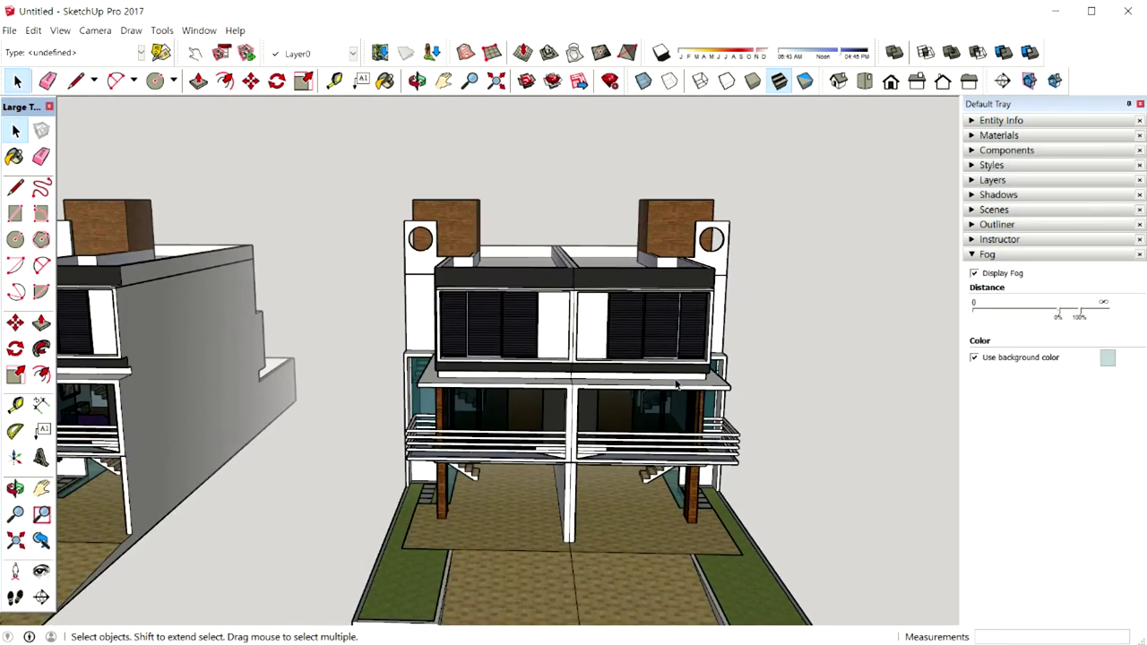
scroll(676, 384, "down", 3)
middle_click_drag(676, 383, 632, 385)
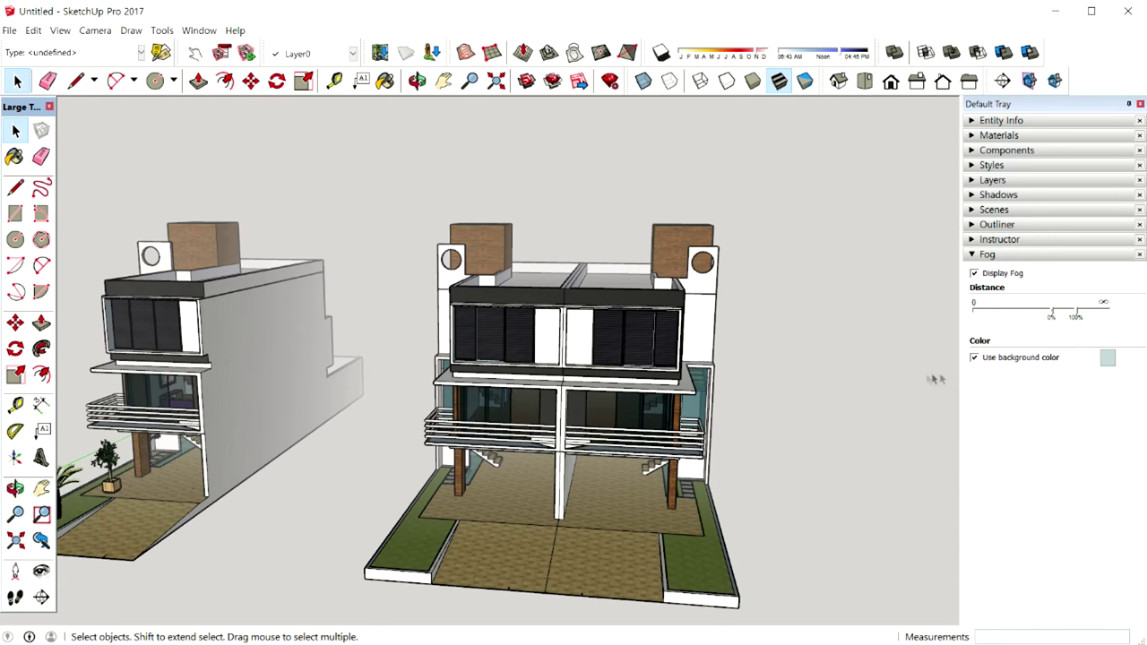
mouse_move(809, 320)
middle_mouse_down()
mouse_move(832, 323)
mouse_move(812, 324)
middle_mouse_up()
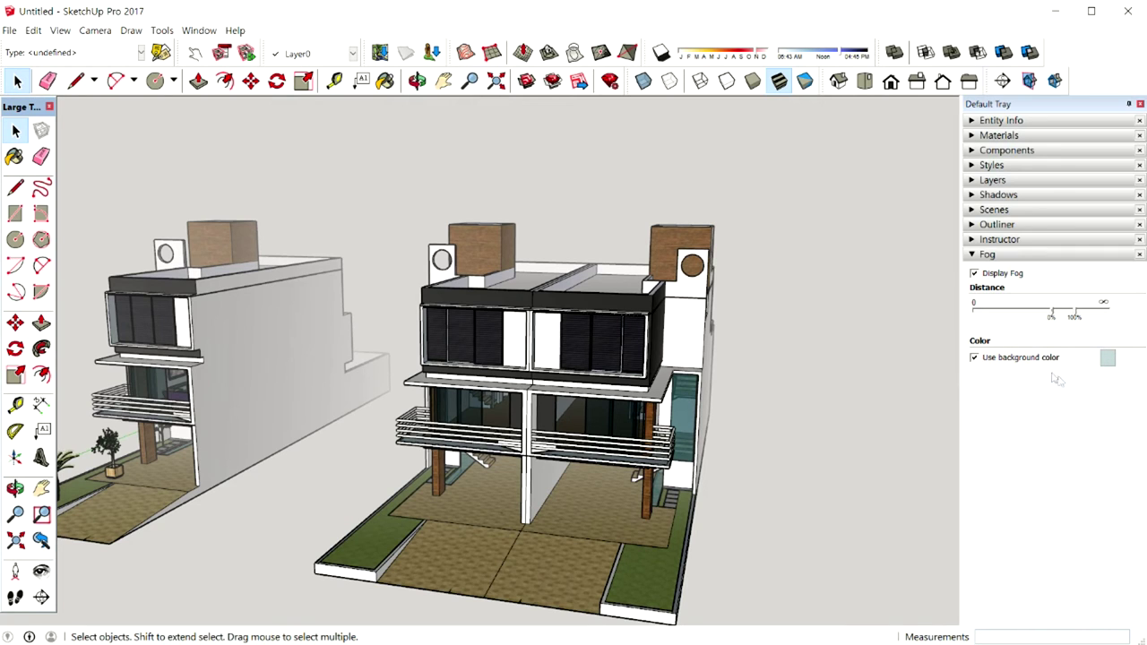
- Try a blue custom fog colour instead of the background colour, then revert to background colour
left_click(977, 362)
left_click(975, 359)
left_click(1109, 359)
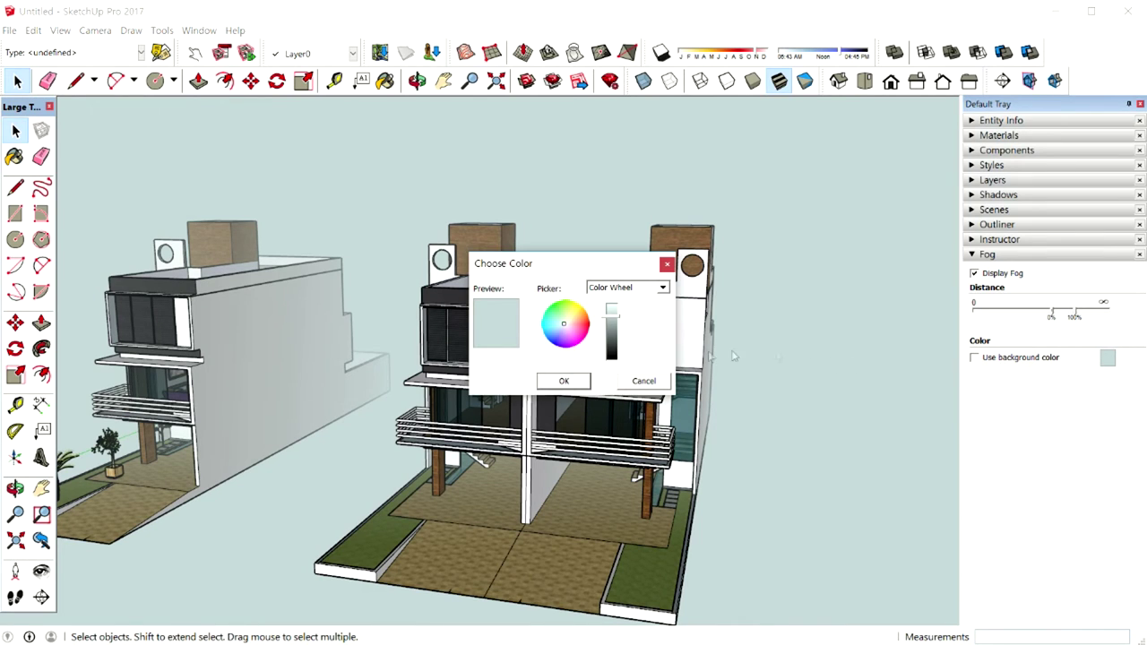
left_click_drag(551, 327, 556, 341)
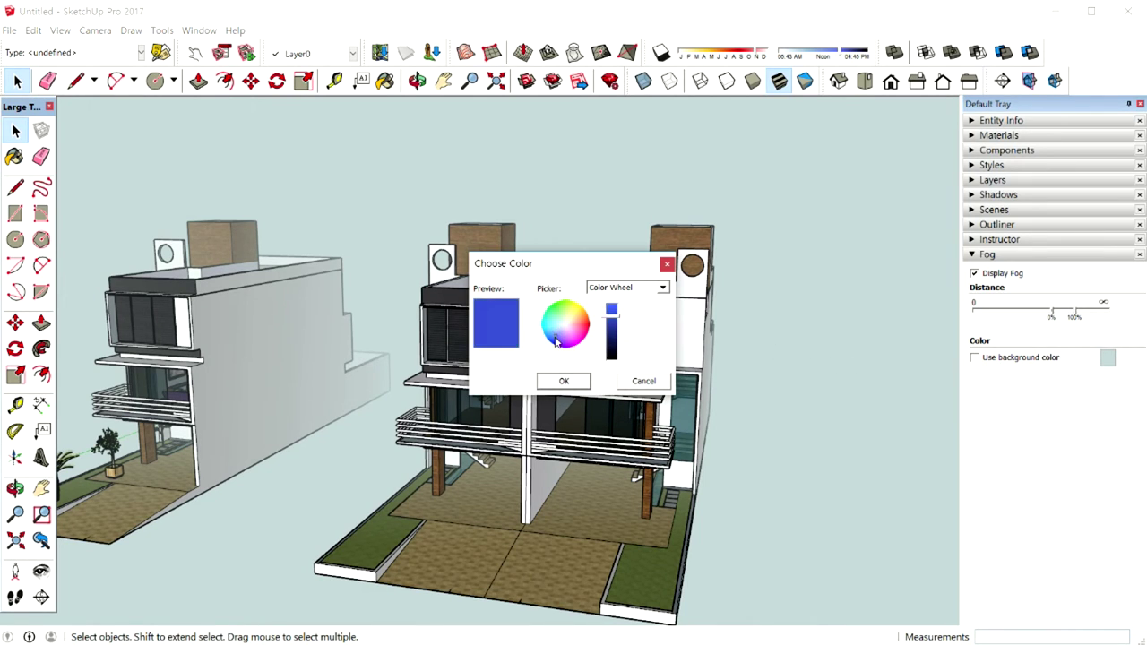
left_click(565, 383)
mouse_move(804, 383)
middle_mouse_down()
mouse_move(429, 362)
mouse_move(858, 363)
mouse_move(753, 370)
middle_mouse_up()
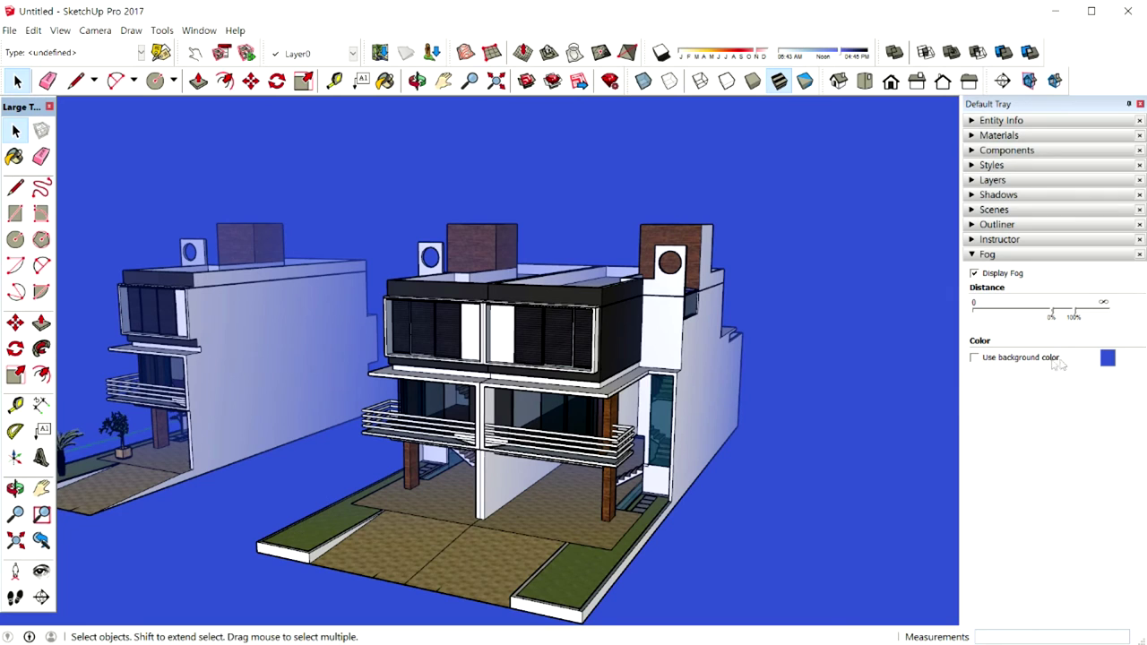
left_click(975, 359)
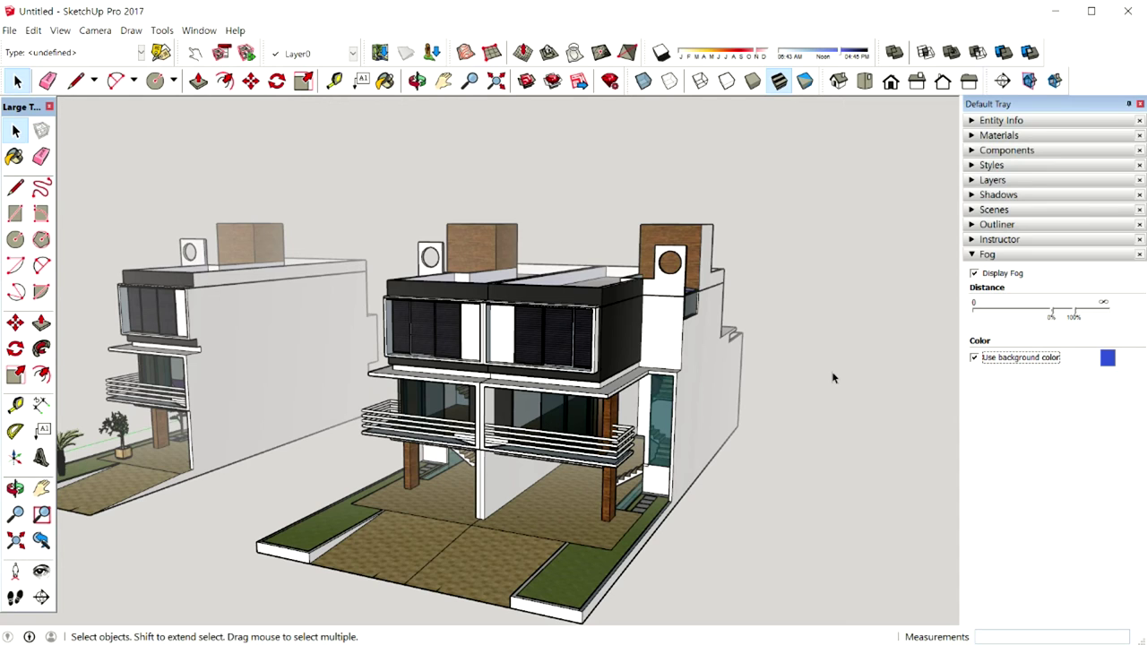
- Set the custom fog colour to pale grey-blue, then recheck Use background color
left_click(976, 358)
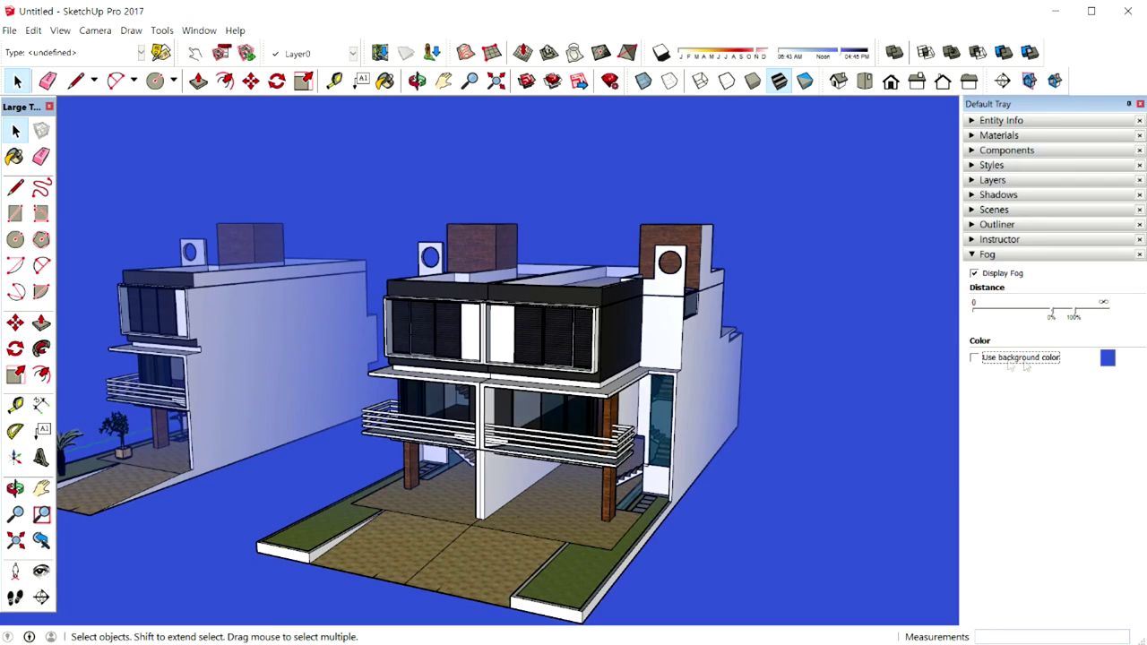
left_click(1108, 358)
left_click_drag(552, 345, 562, 324)
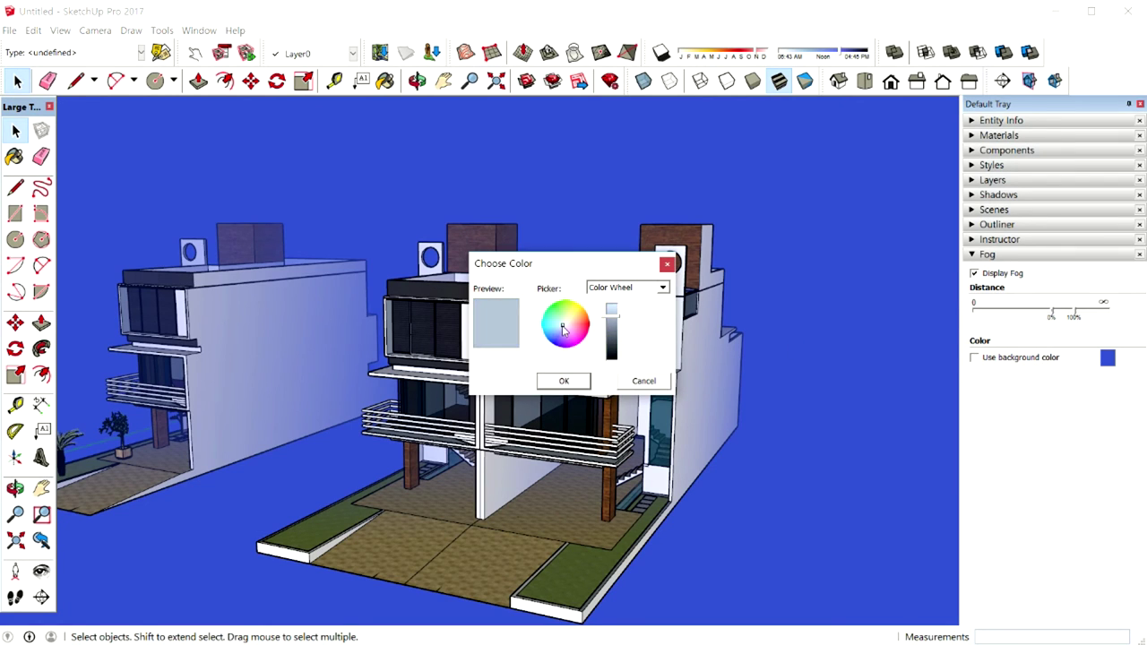
left_click(559, 382)
left_click(974, 358)
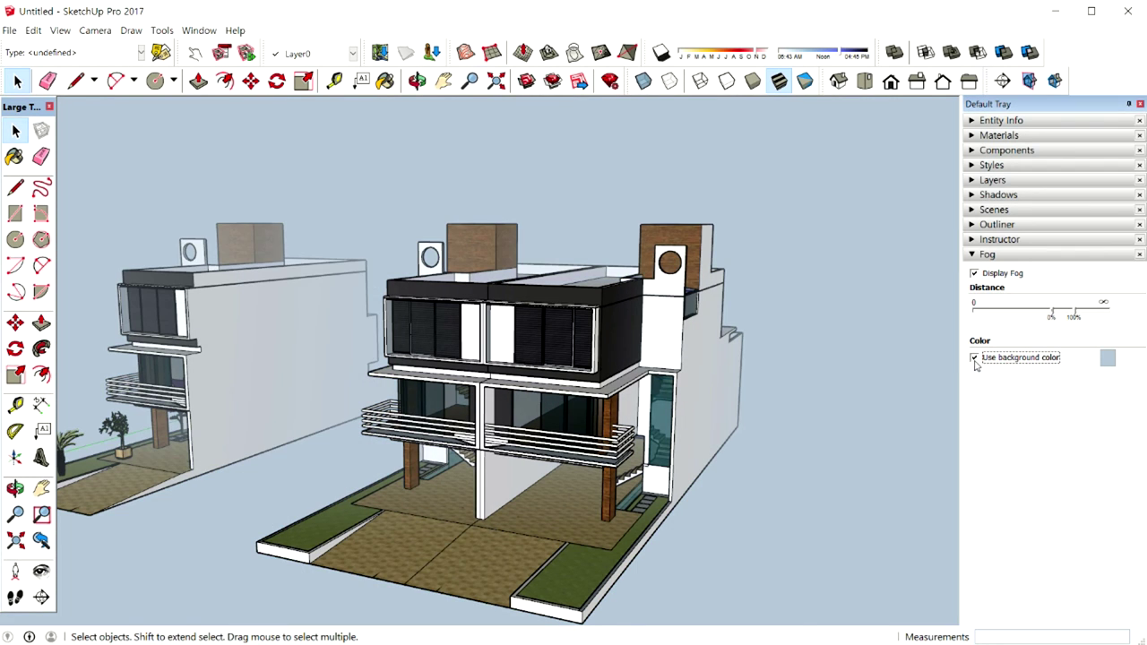
mouse_move(588, 504)
middle_mouse_down()
mouse_move(669, 494)
mouse_move(647, 475)
mouse_move(767, 461)
middle_mouse_up()
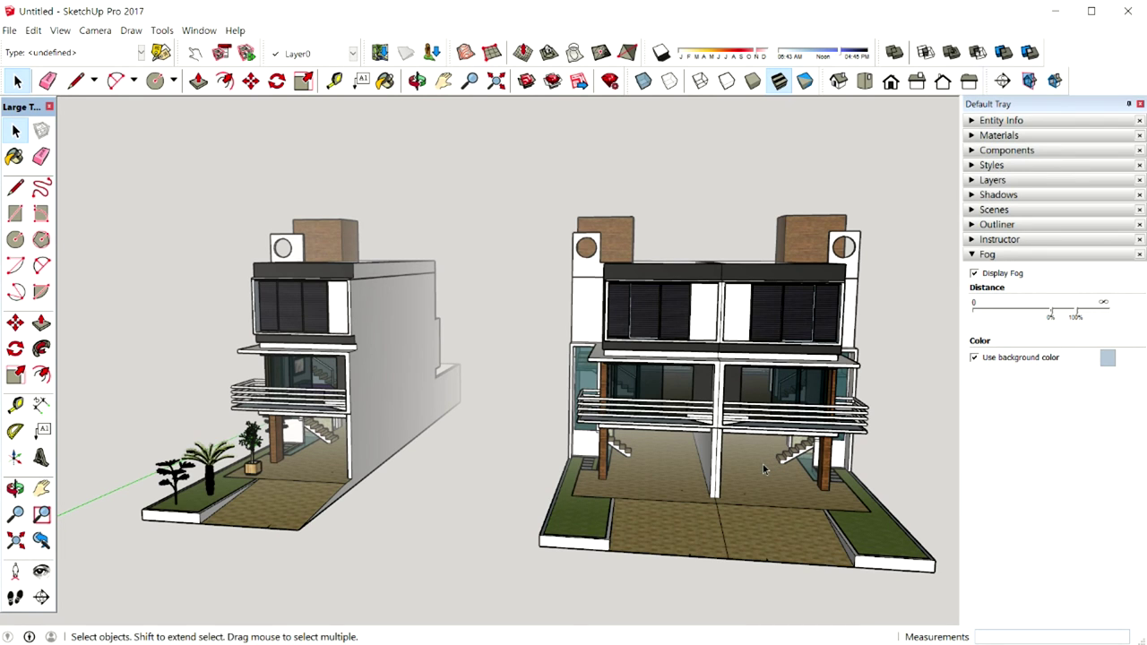
middle_click_drag(764, 467, 786, 472)
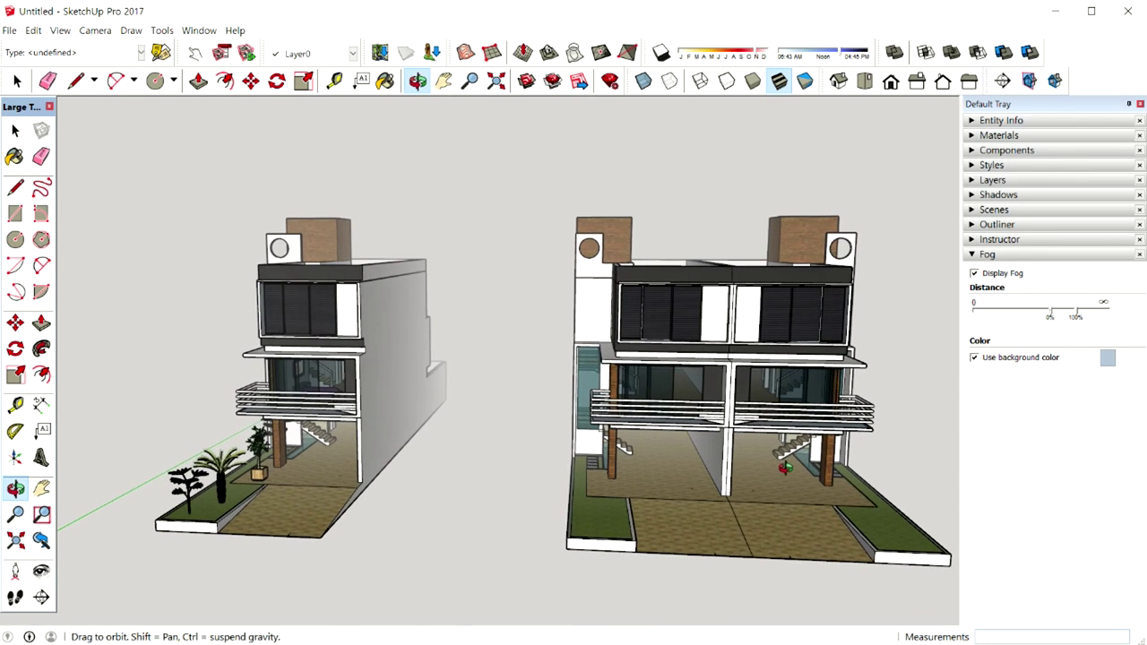